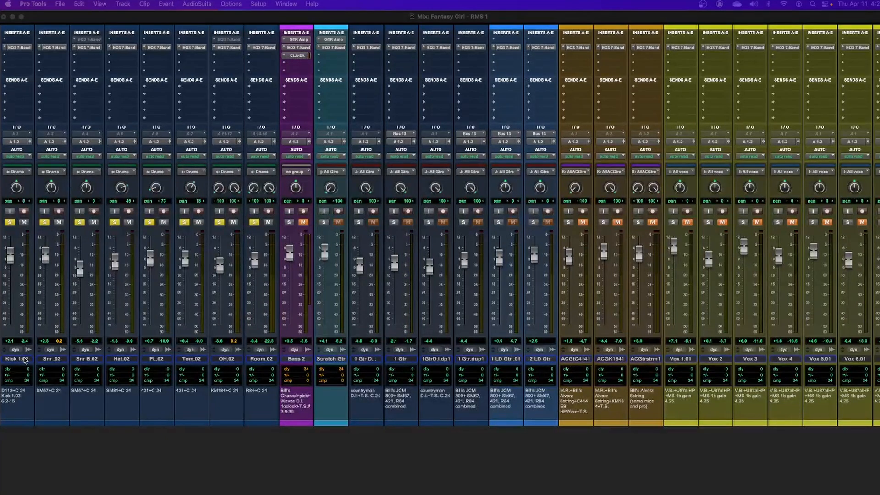
Create one new mono Aux Input track directly after the Kick track.
click(25, 360)
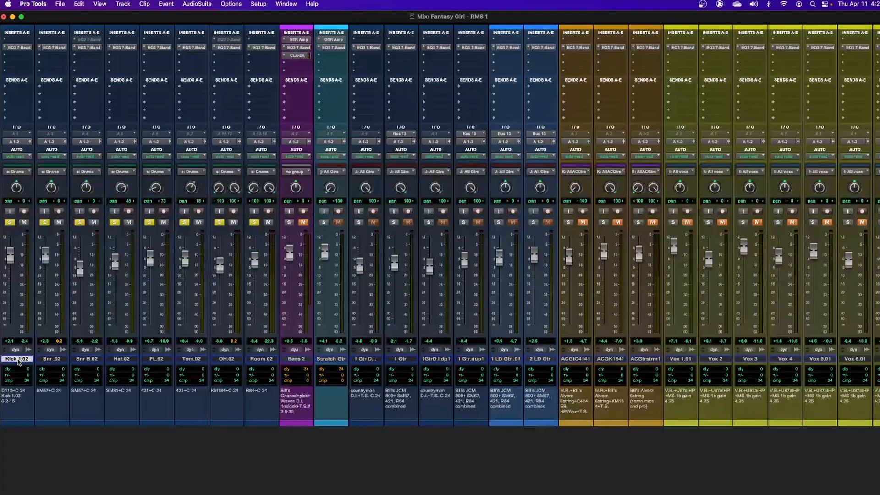
key(super+shift+n)
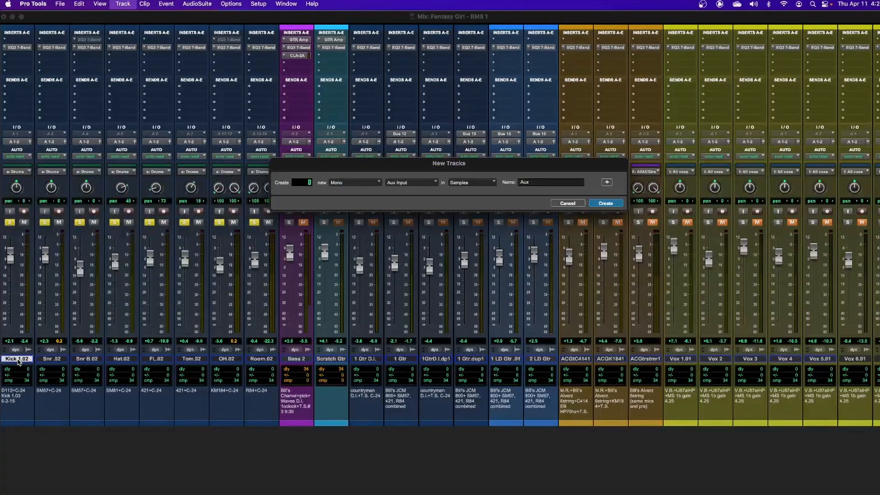
key(Return)
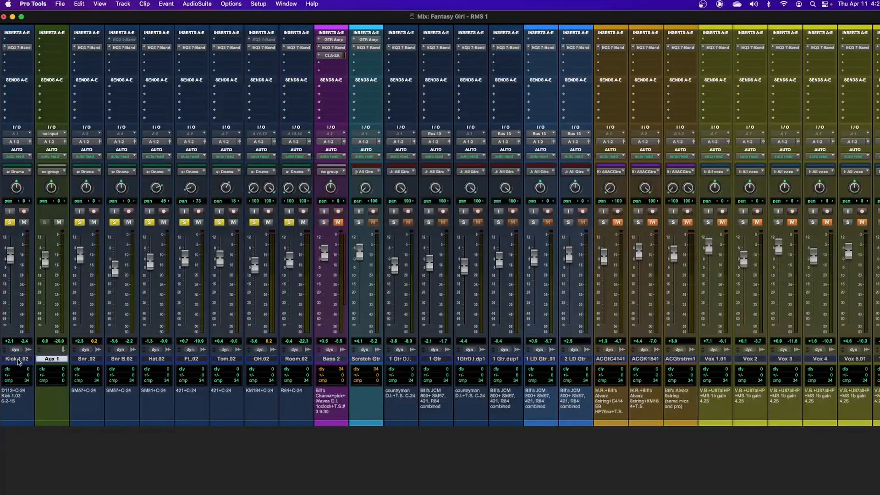
Rename the new aux track to K Trig.
double_click(50, 359)
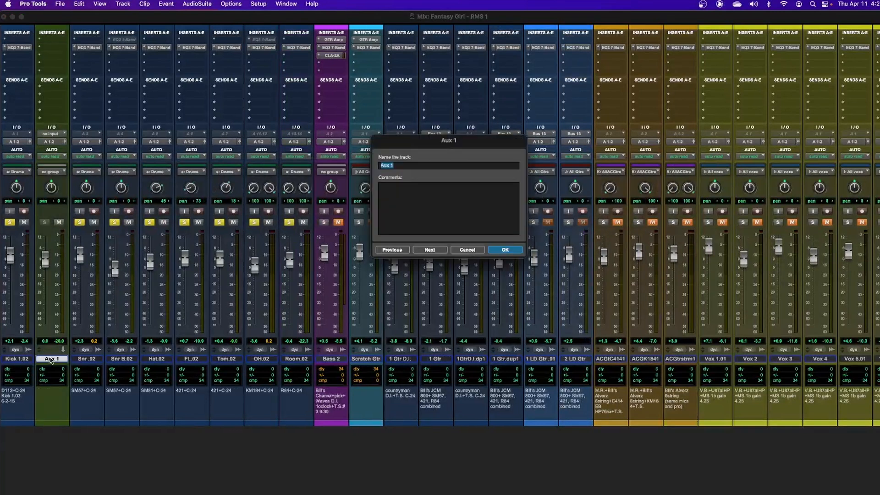
text(Kick)
key(Return)
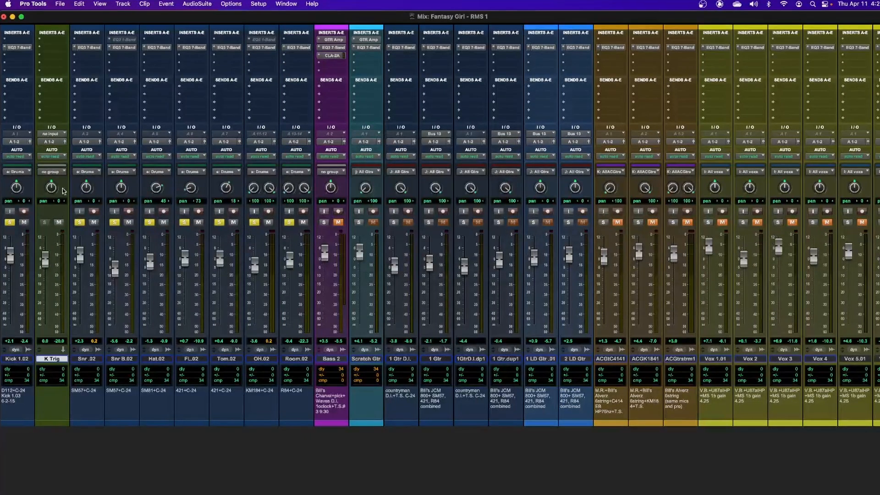
Insert the mono Avid Signal Generator on K Trig's first insert slot.
click(41, 42)
mouse_move(73, 40)
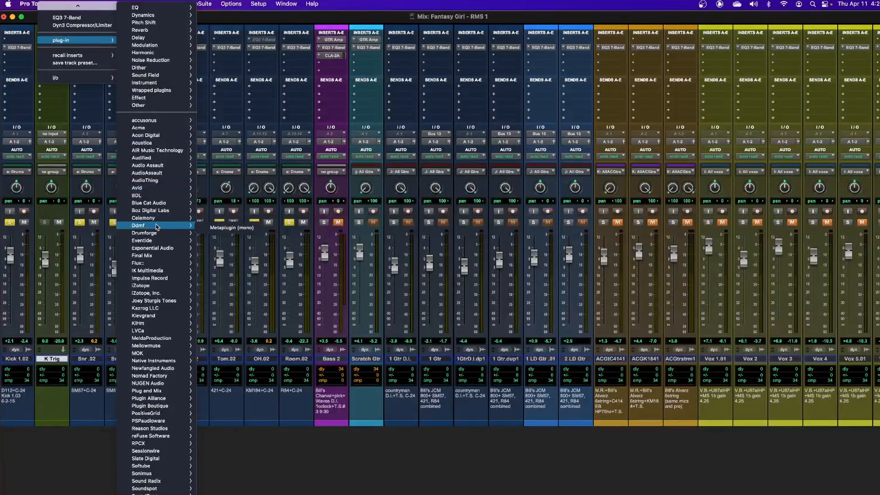
mouse_move(140, 187)
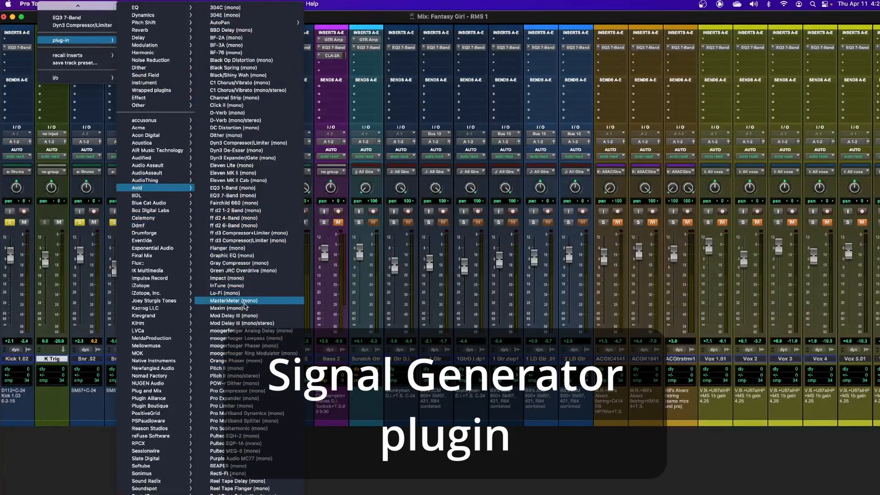
scroll(247, 339, down, 5)
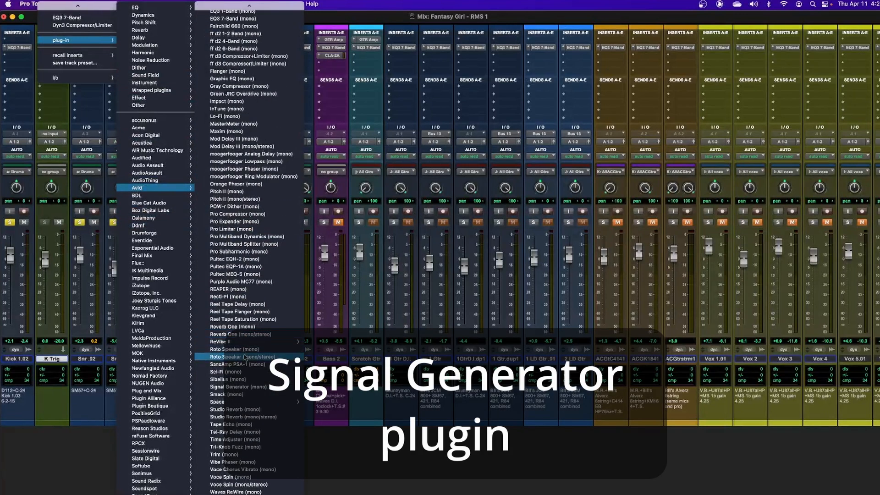
click(254, 388)
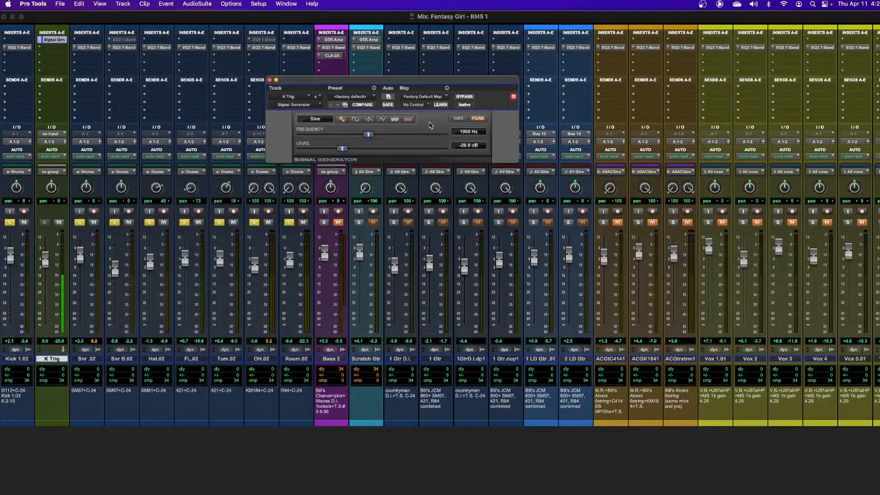
Bypass the Signal Generator to silence its tone and move its window aside.
click(469, 97)
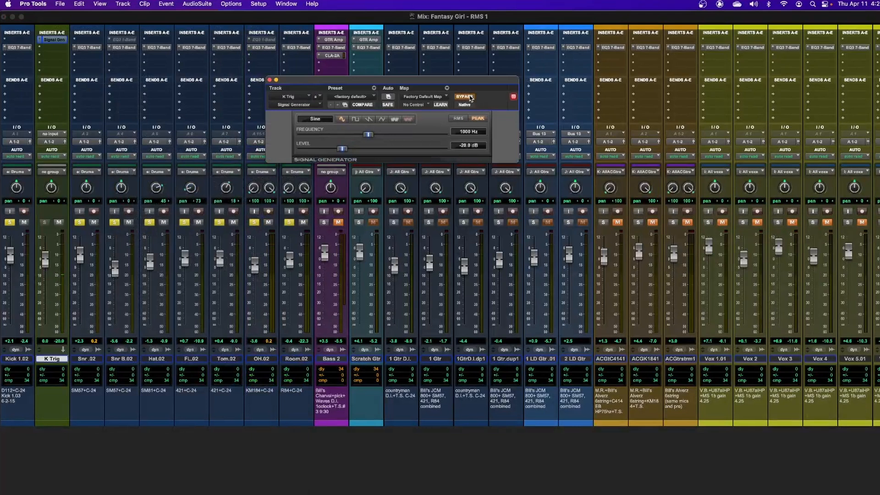
drag(401, 82, 343, 70)
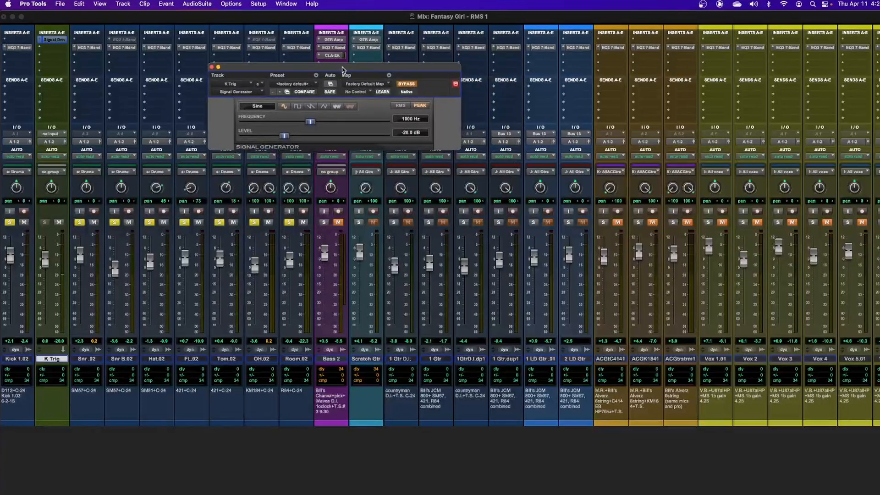
click(38, 48)
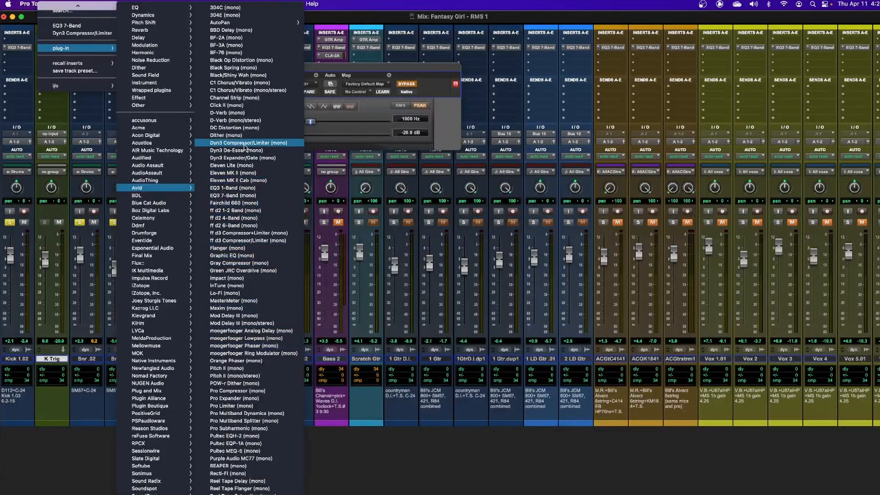
Insert a mono Dyn3 Expander/Gate in K Trig's second slot and move its window lower.
click(248, 158)
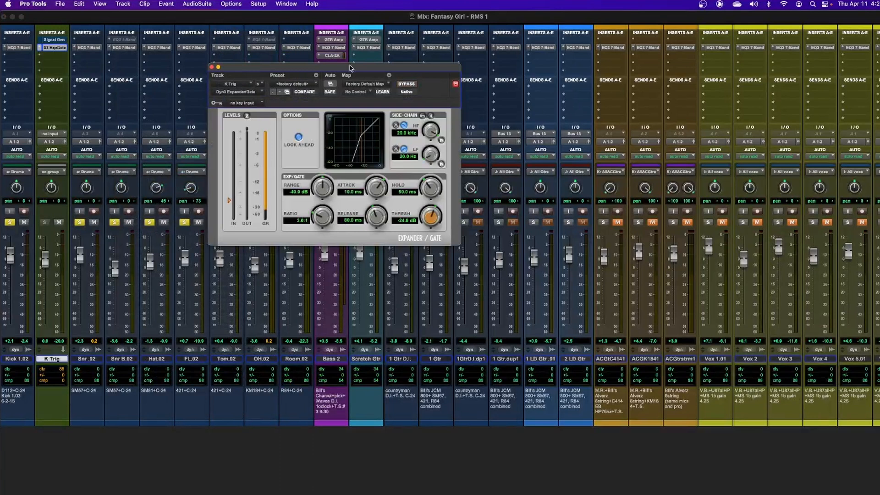
drag(350, 70, 364, 103)
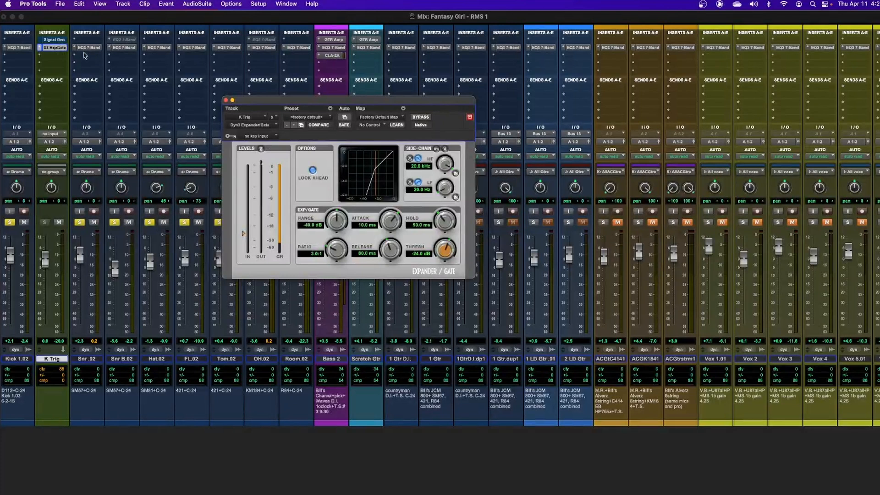
Reopen the Signal Generator, briefly audition its tone, then leave it bypassed.
click(55, 41)
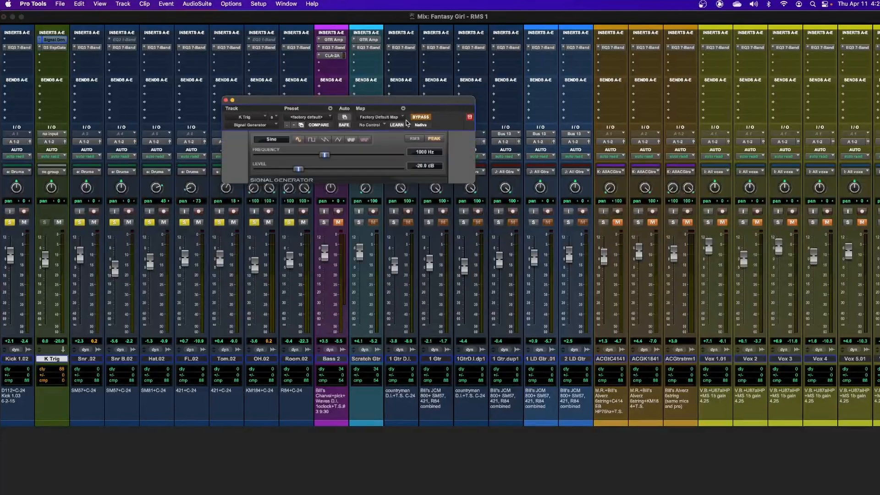
click(425, 118)
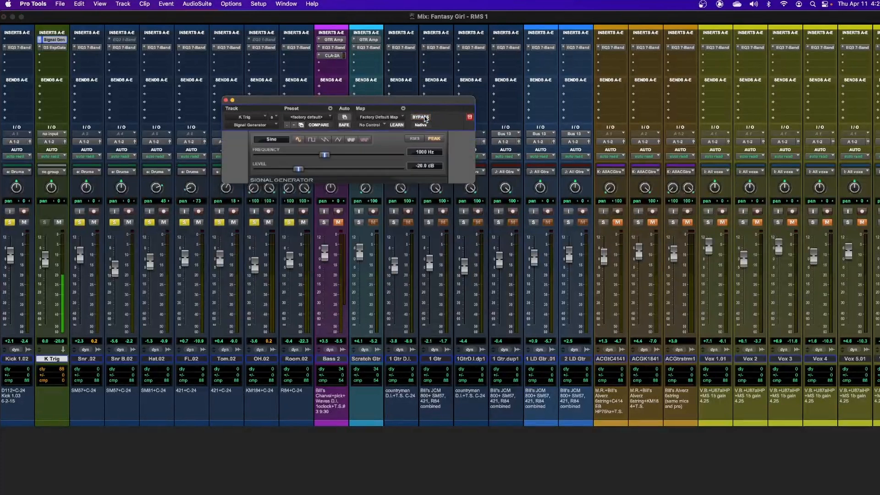
click(424, 117)
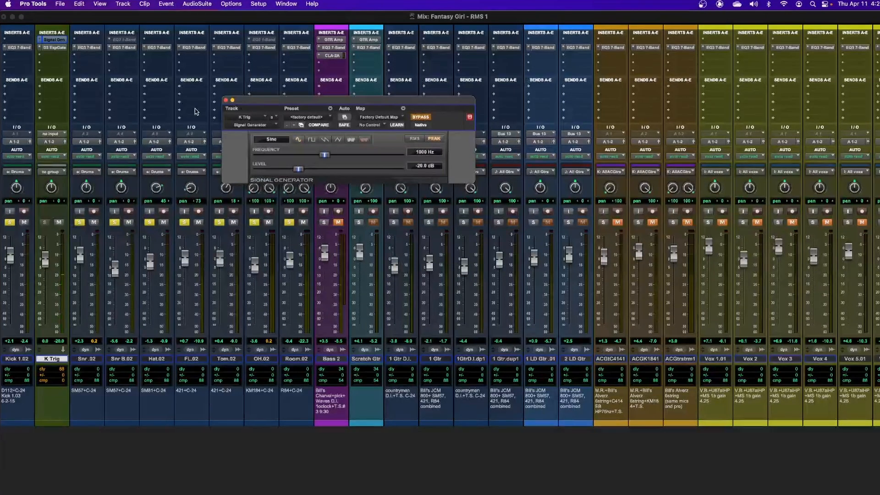
drag(266, 104, 305, 91)
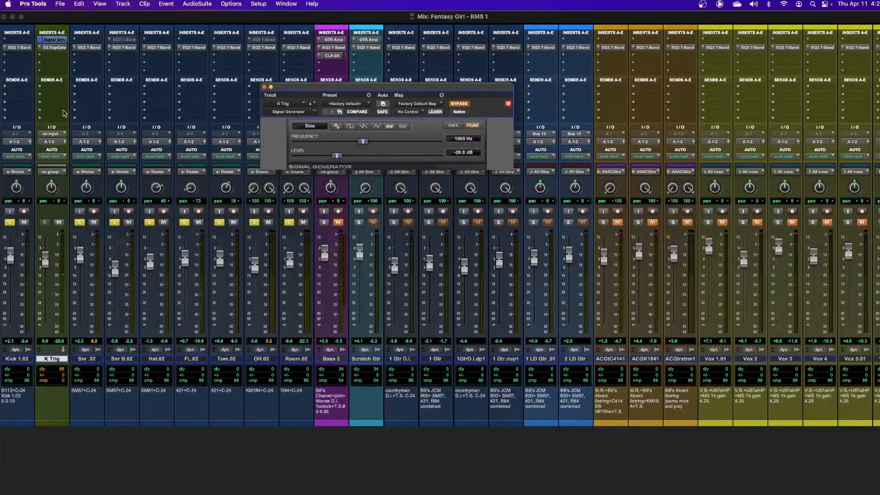
Add a Kick send to Bus 1 at 0.0 dB and bring up K Trig's Expander/Gate.
click(5, 89)
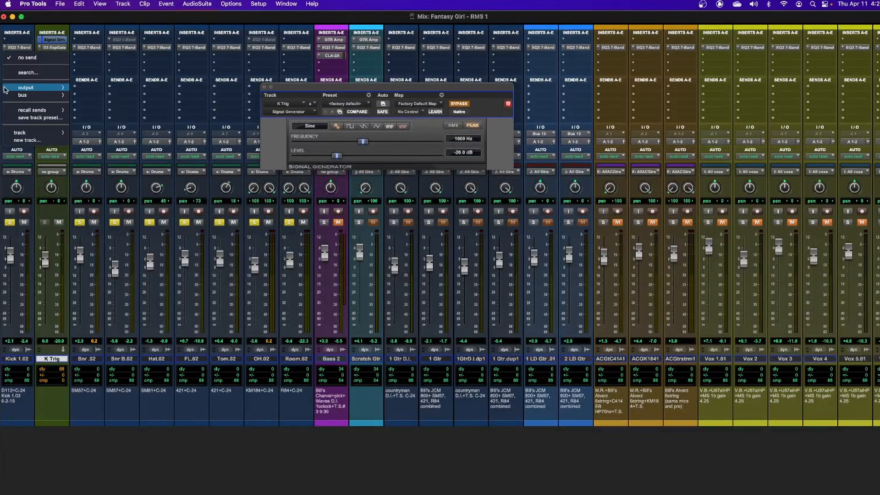
mouse_move(13, 96)
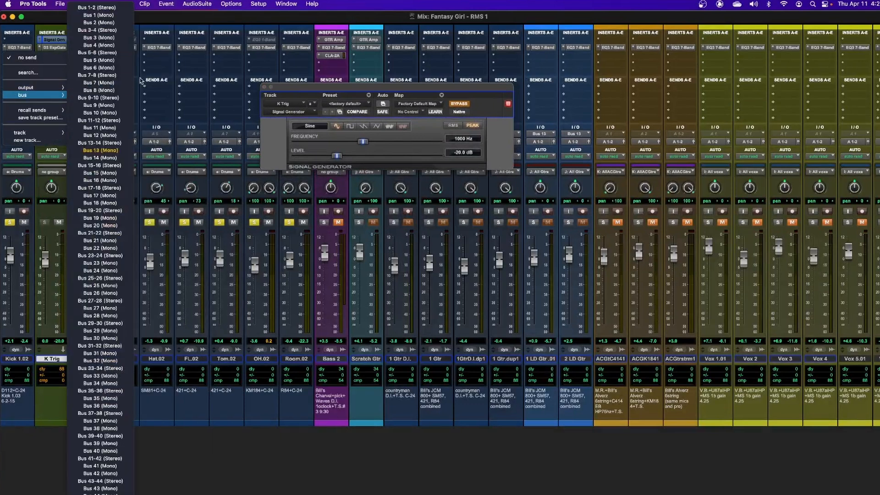
click(112, 17)
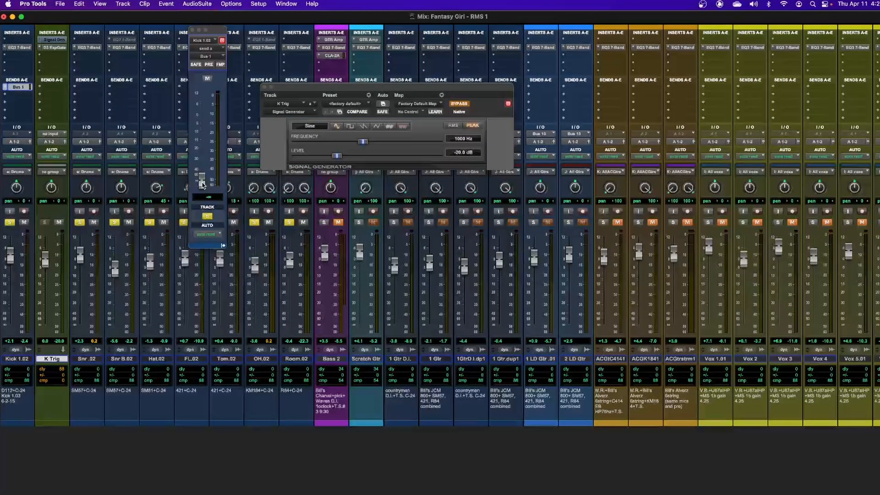
alt+click(202, 183)
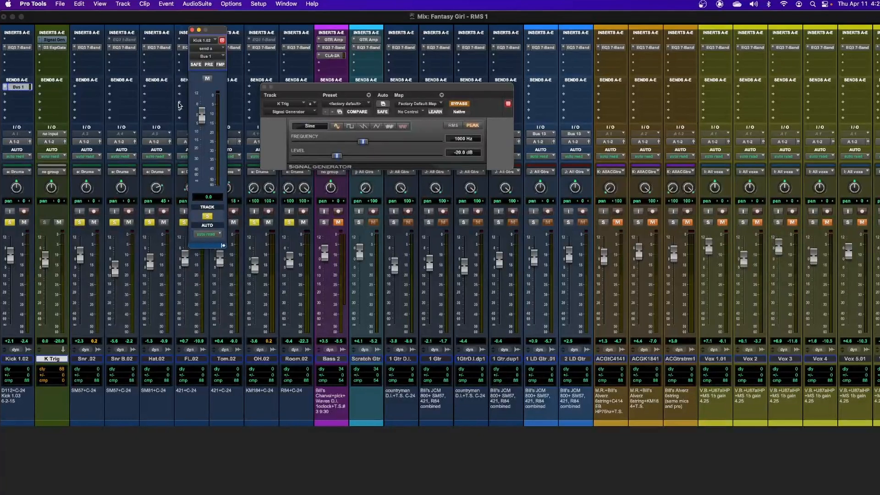
click(54, 47)
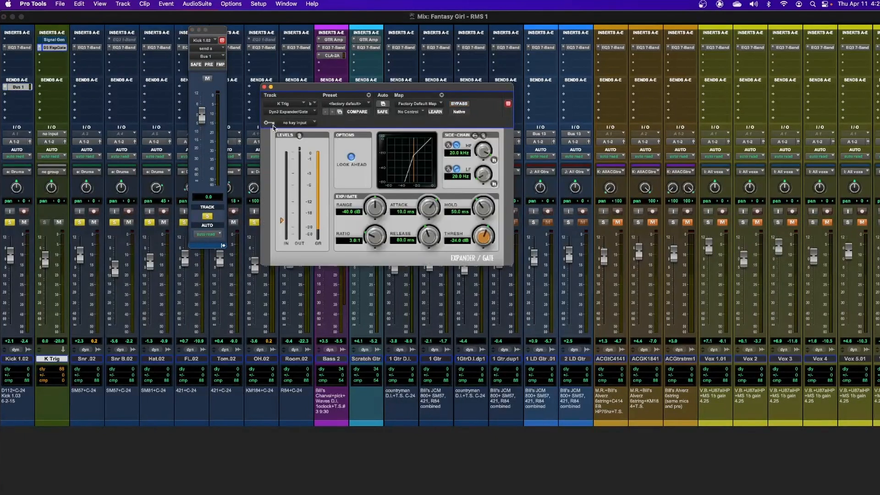
Set the Expander/Gate's side-chain key input to Bus 1 (Mono).
click(295, 123)
mouse_move(300, 125)
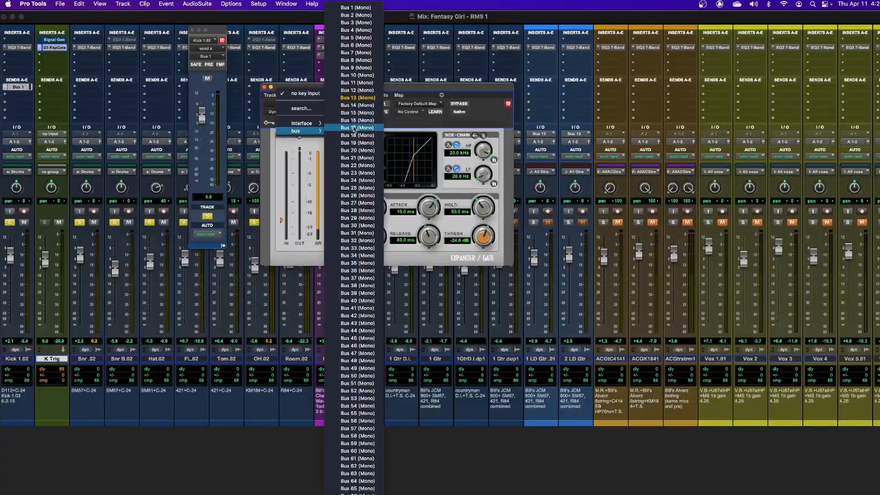
click(372, 8)
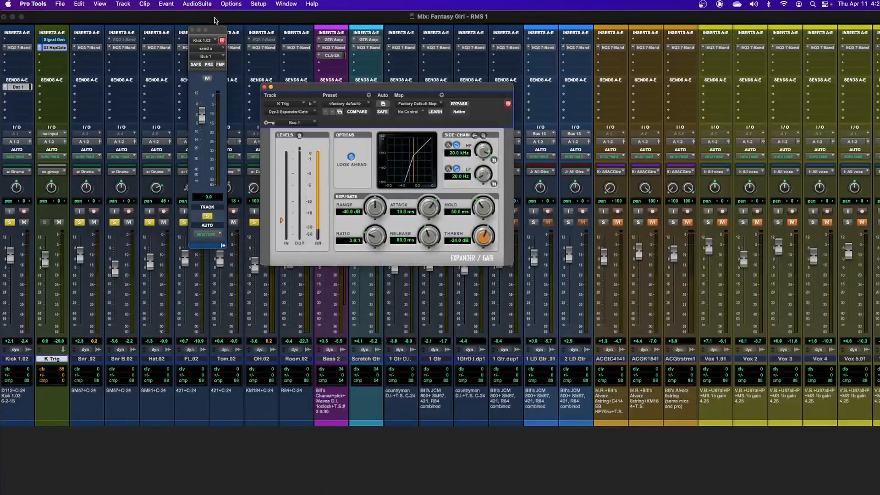
Close the Kick send window and recheck the gate's key input without changing it.
drag(217, 29, 66, 96)
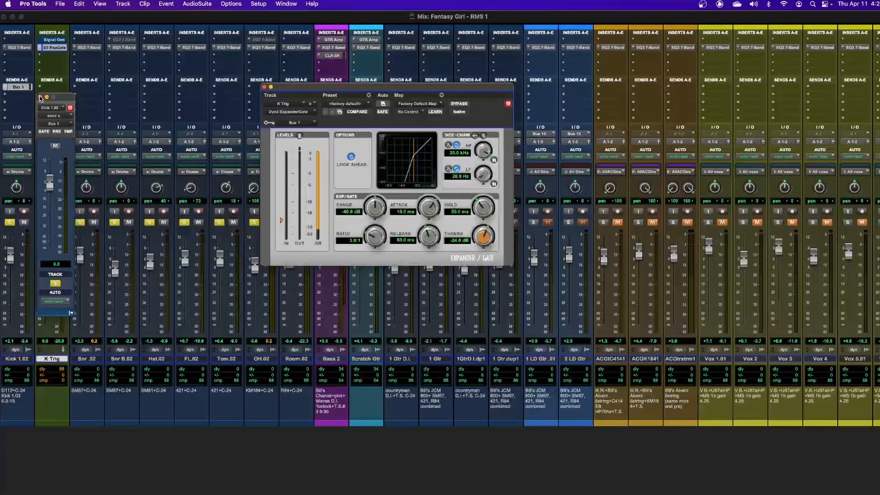
click(40, 97)
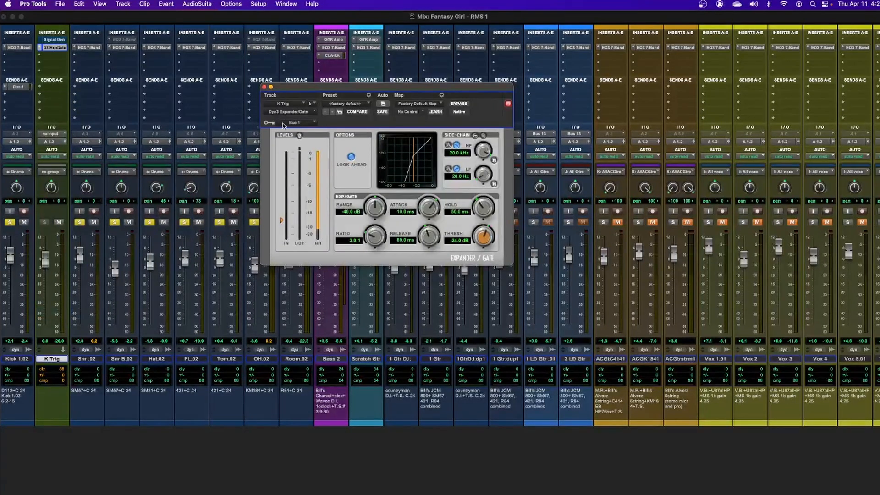
click(305, 124)
mouse_move(306, 128)
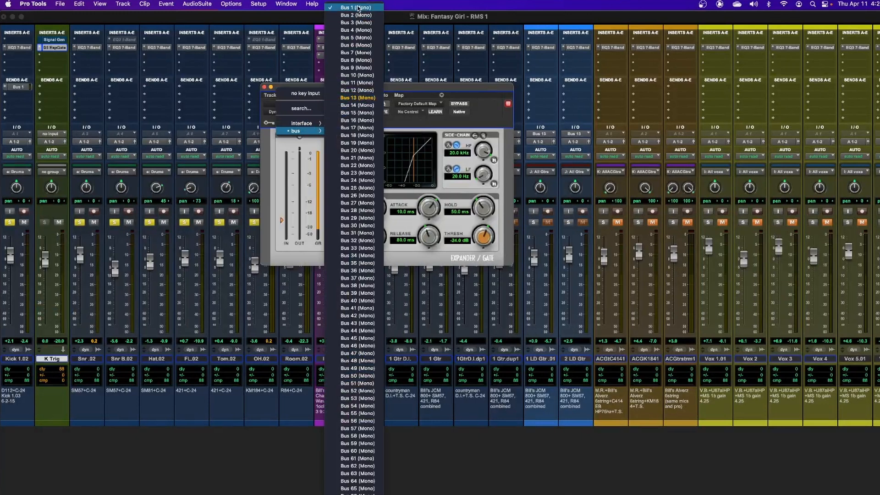
click(477, 93)
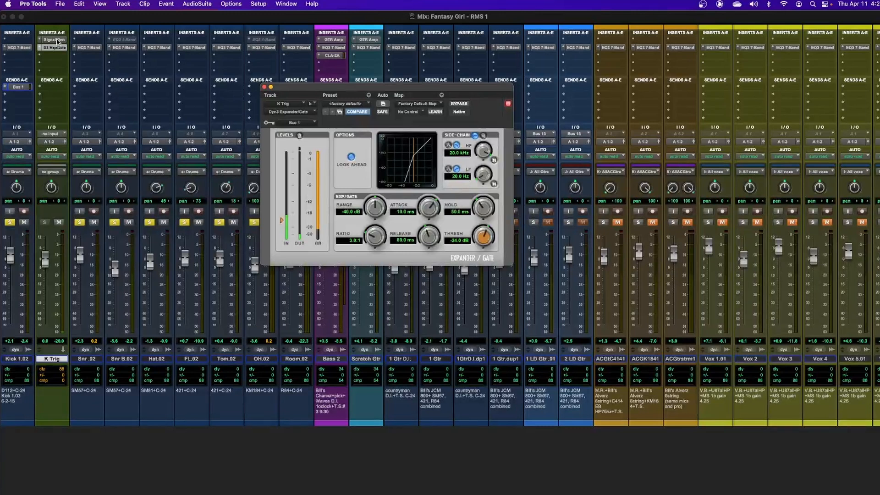
Change the Signal Generator frequency from 1000 Hz to 60 Hz.
click(56, 40)
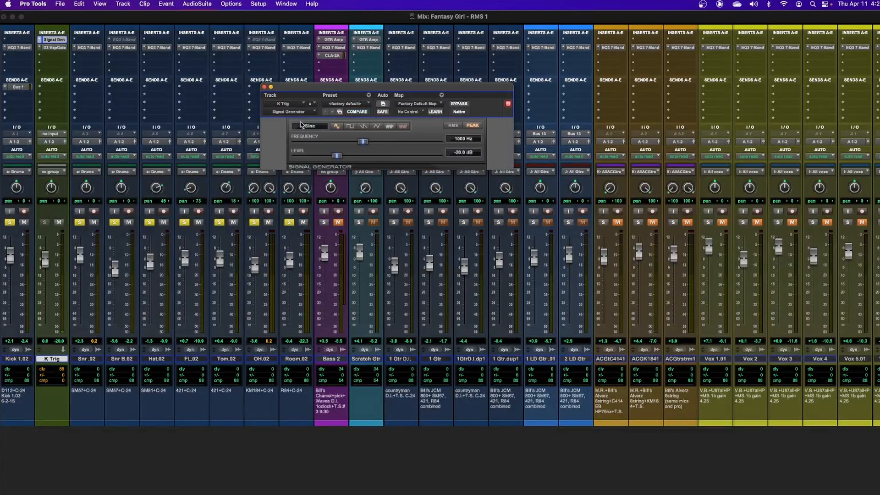
click(460, 140)
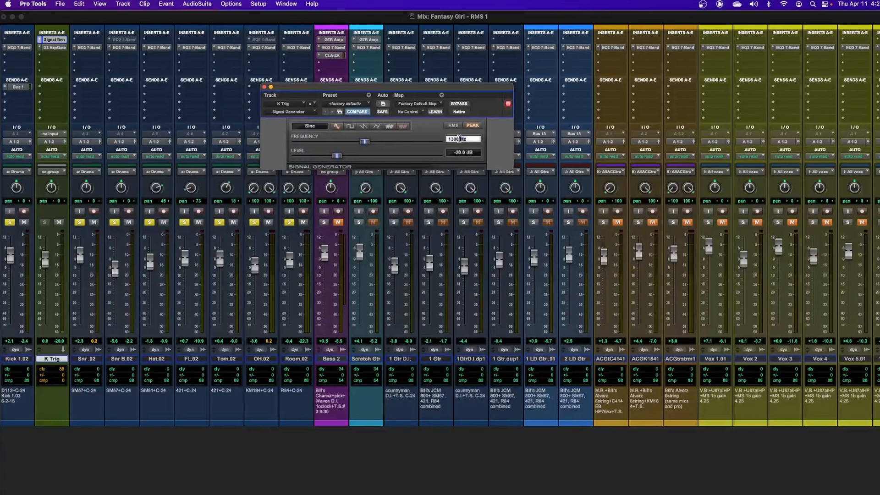
text(60)
key(Return)
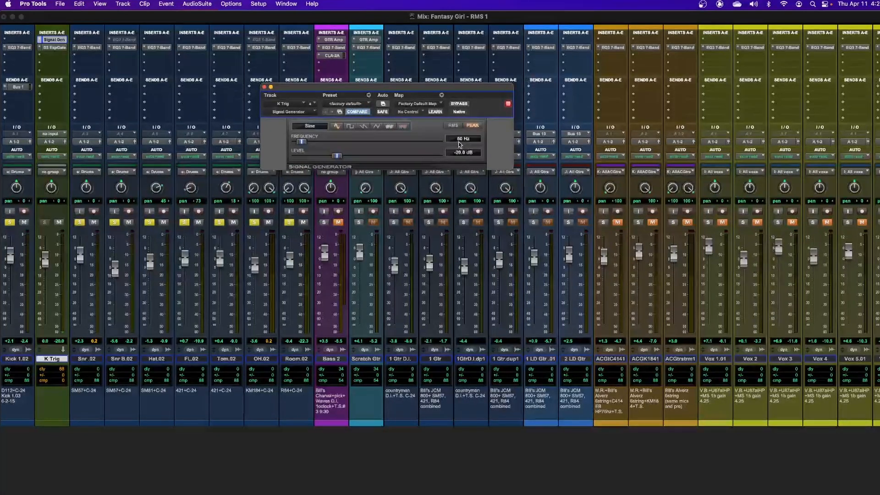
Bypass K Trig's Dyn3 Expander/Gate so the tone plays ungated, then close its window.
click(54, 48)
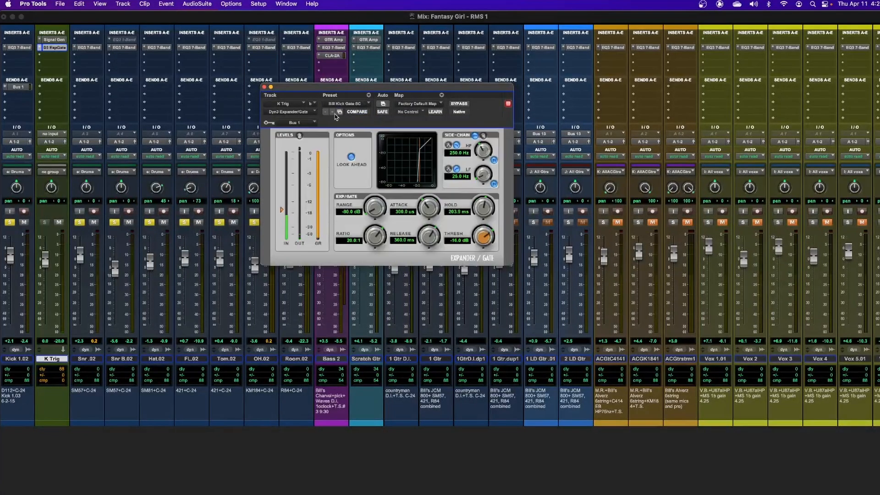
click(357, 106)
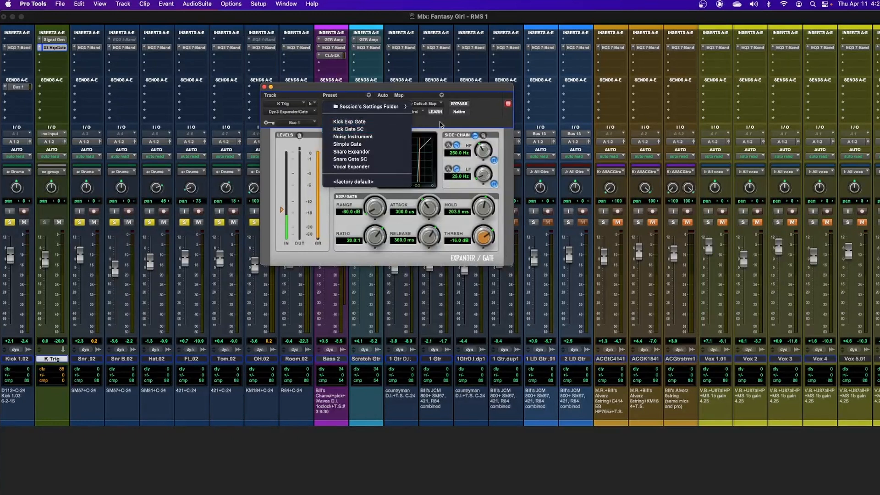
drag(428, 88, 490, 73)
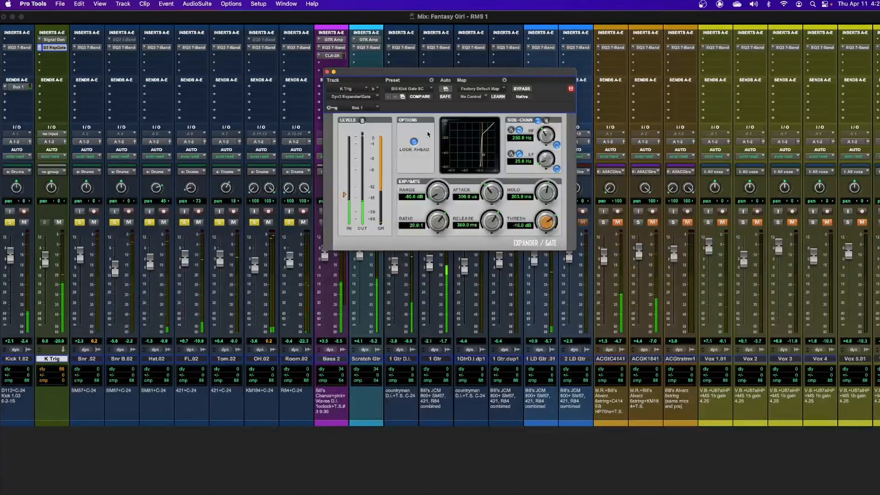
click(524, 90)
click(326, 72)
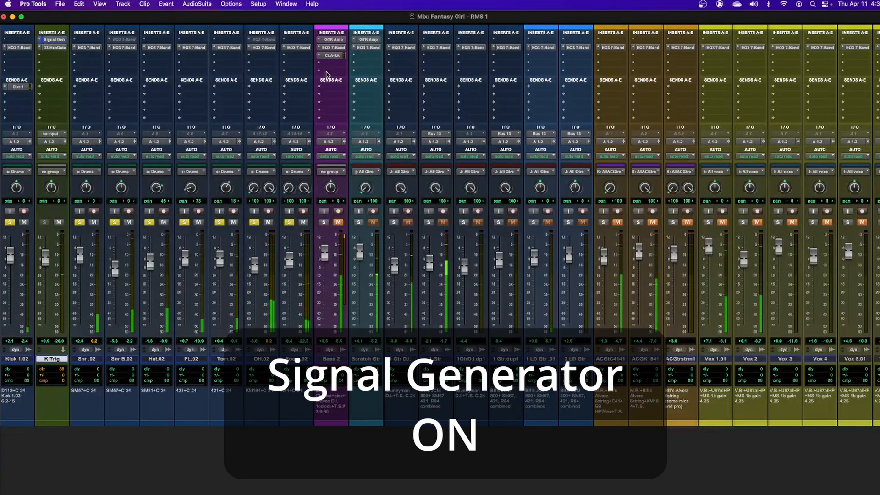
Mute the K Trig track with the Shift+M shortcut.
key(shift+m)
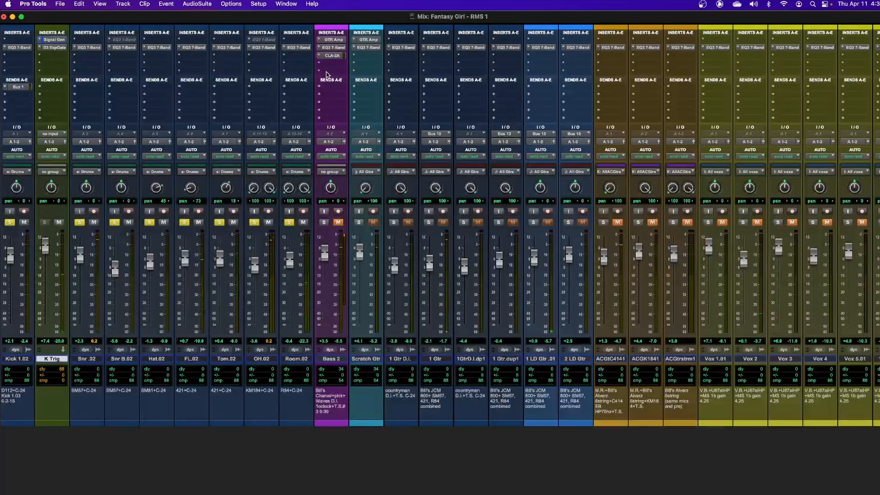
Raise the Expander/Gate Hold time from 203.9 ms to 565.3 ms.
click(61, 40)
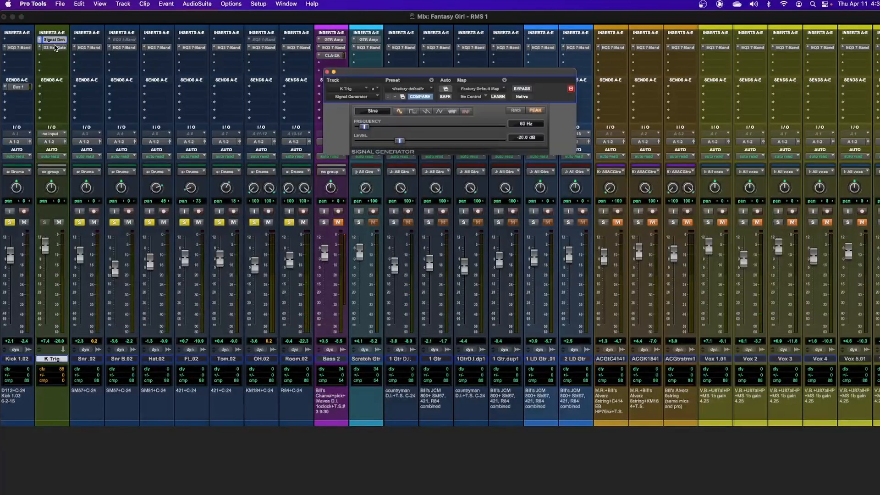
click(56, 47)
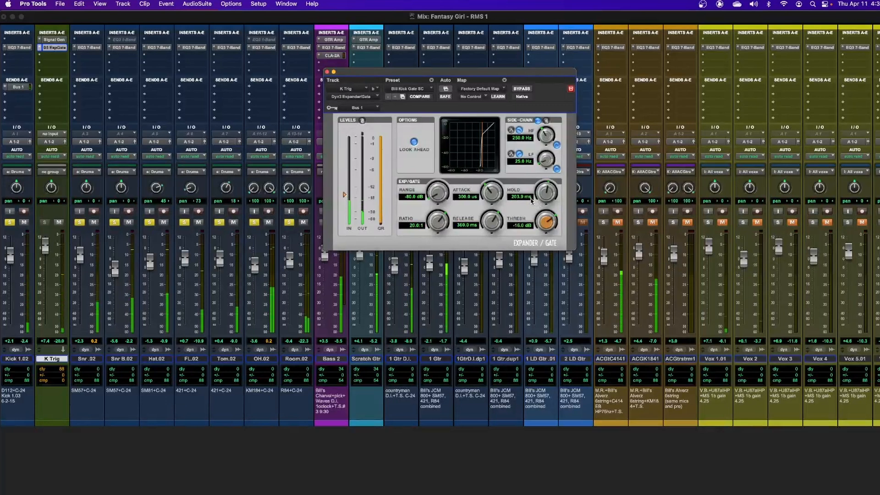
drag(546, 196, 550, 189)
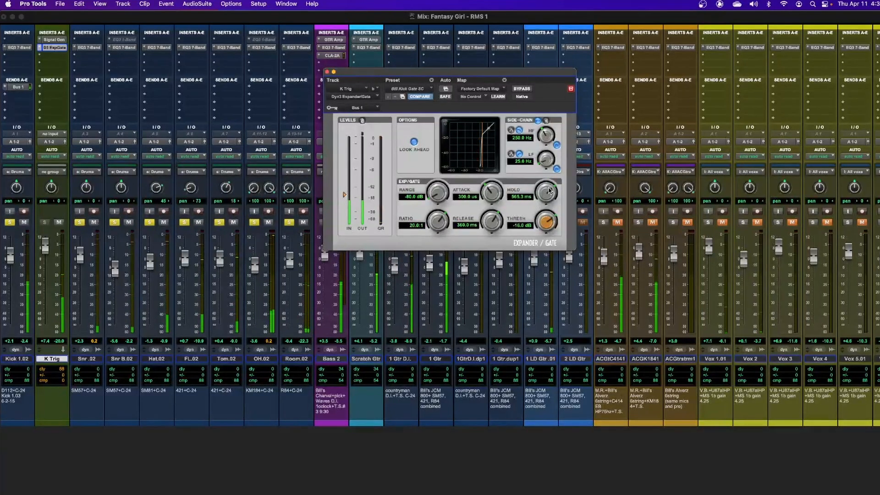